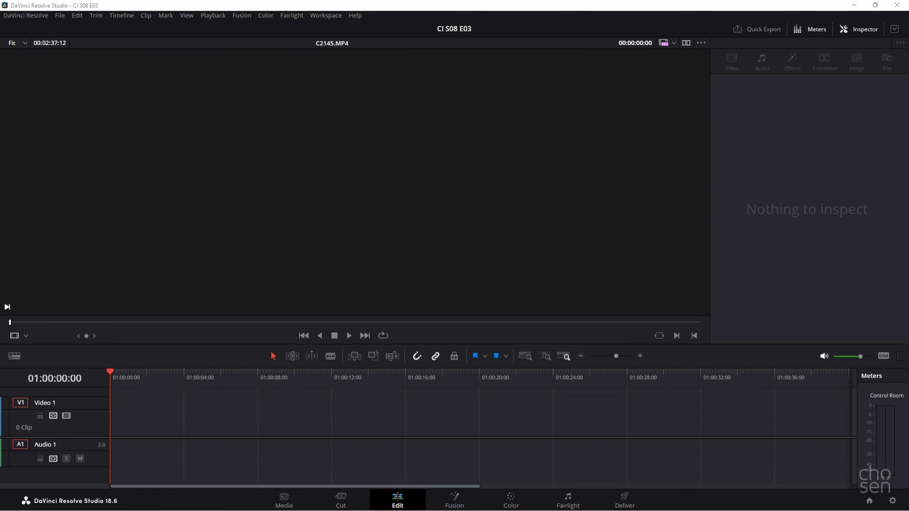
Step: Place C2145.MP4 on Timeline 1, with linked video on Video 1 and audio on Audio 1
{"action": "left_click_drag", "start_coordinate": [461, 224], "coordinate": [147, 384]}
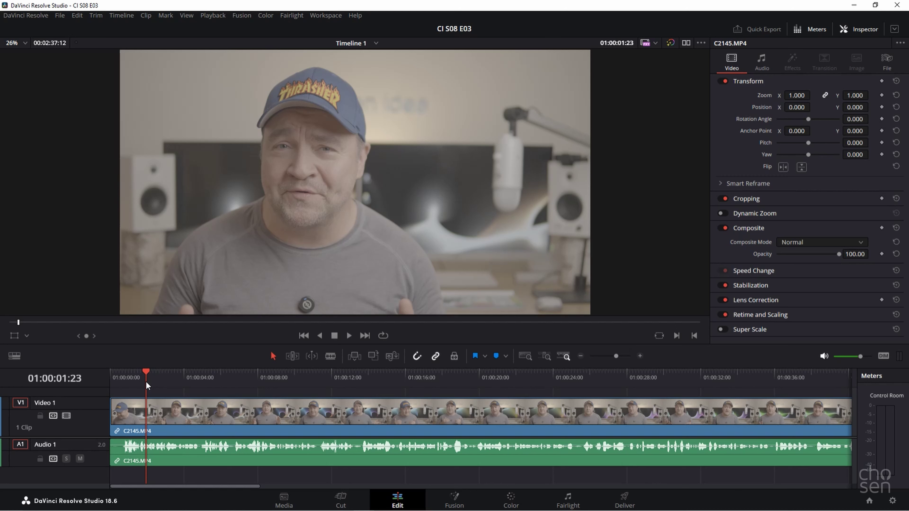
Step: Select the C2145.MP4 clip on the timeline and take it to the Color page
{"action": "left_click", "coordinate": [181, 417]}
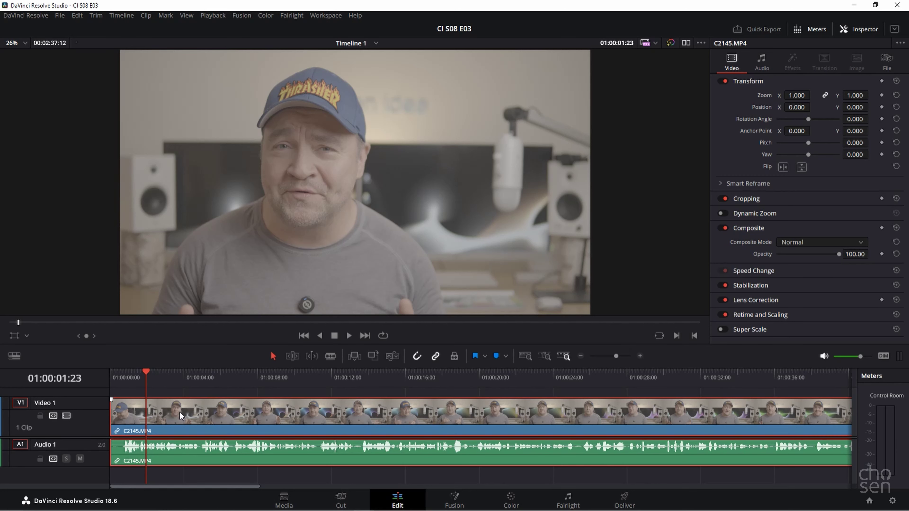
{"action": "left_click", "coordinate": [511, 501]}
Step: Add serial node 02 after node 01 and bring up node 02's Blur palette
{"action": "right_click", "coordinate": [399, 97]}
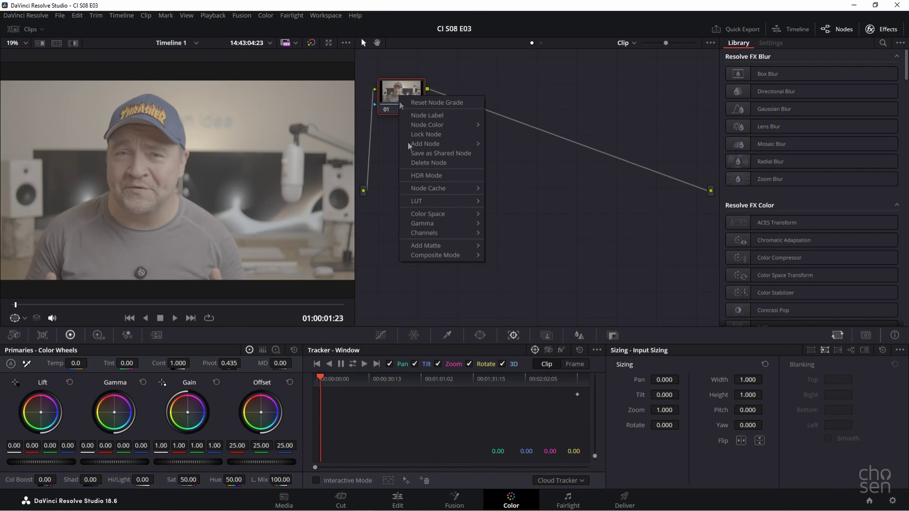
{"action": "mouse_move", "coordinate": [421, 144]}
{"action": "left_click", "coordinate": [510, 144]}
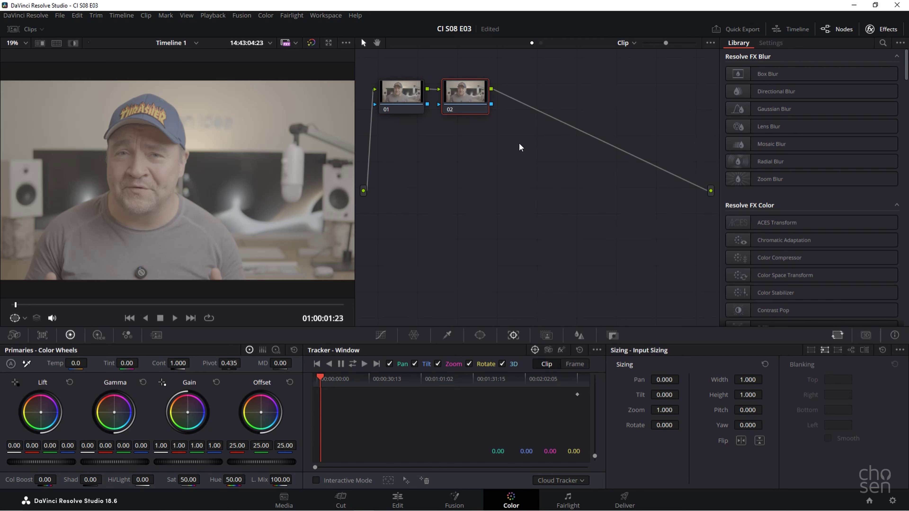
{"action": "left_click", "coordinate": [404, 99]}
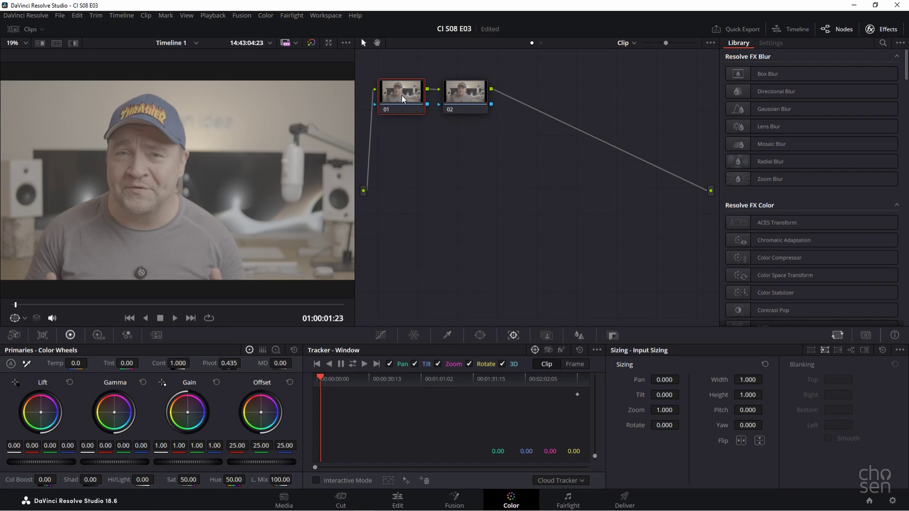
{"action": "left_click", "coordinate": [464, 101]}
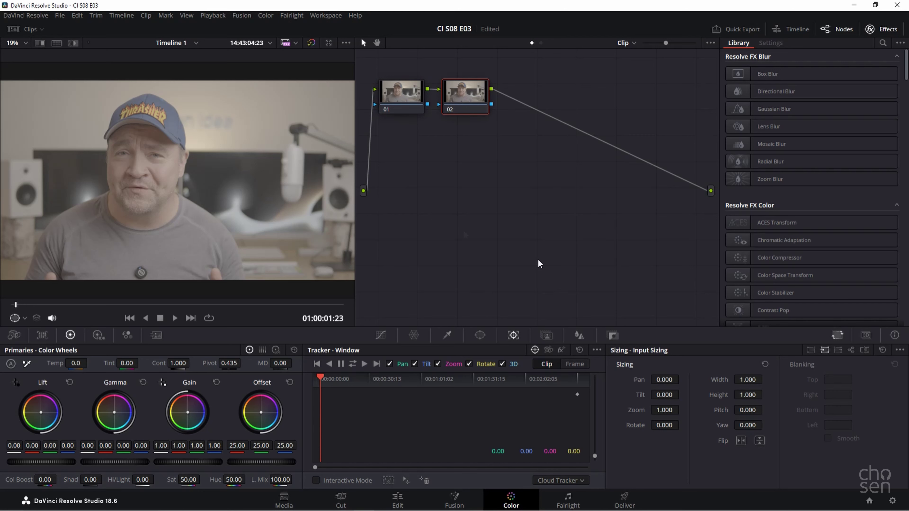
{"action": "left_click", "coordinate": [580, 337]}
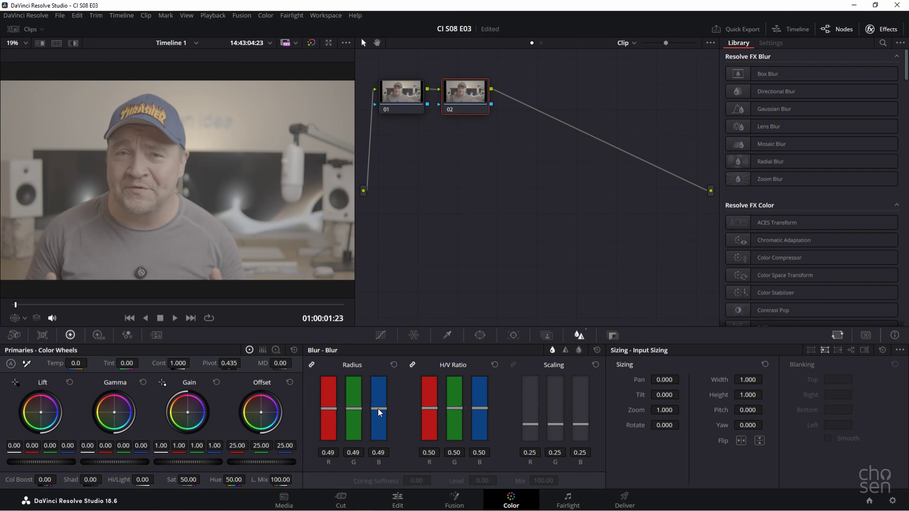
Step: Drag node 02's blur Radius down to 0.46 on R, G and B for sharpening
{"action": "left_click_drag", "start_coordinate": [380, 412], "coordinate": [380, 415]}
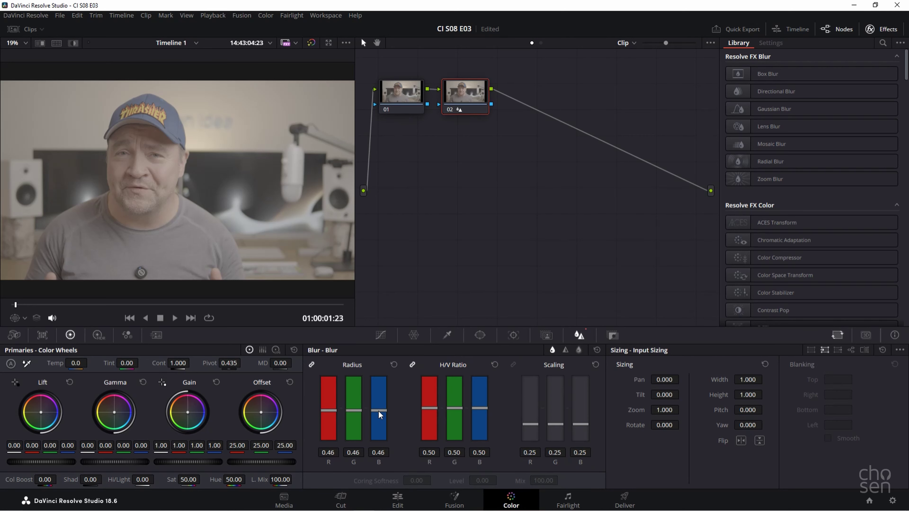
Step: Add serial nodes 03 and 04 after node 02 in the node tree
{"action": "right_click", "coordinate": [464, 101]}
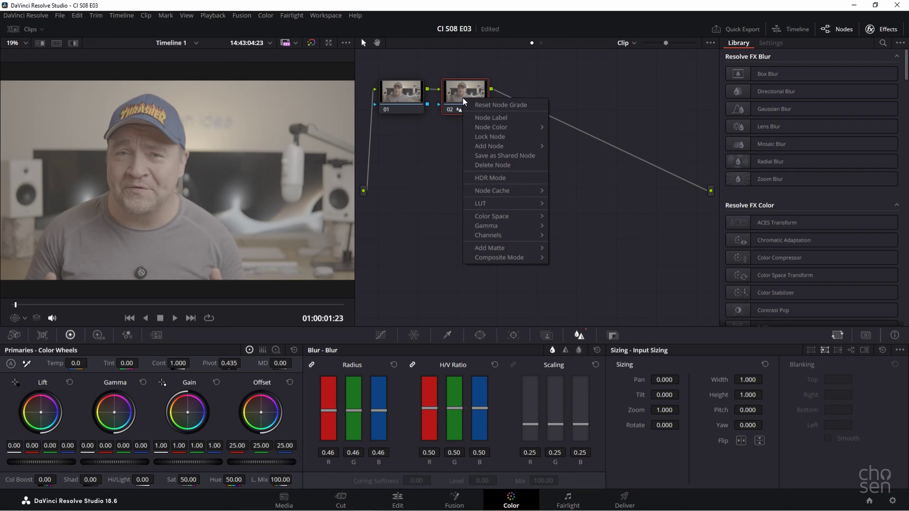
{"action": "mouse_move", "coordinate": [481, 146]}
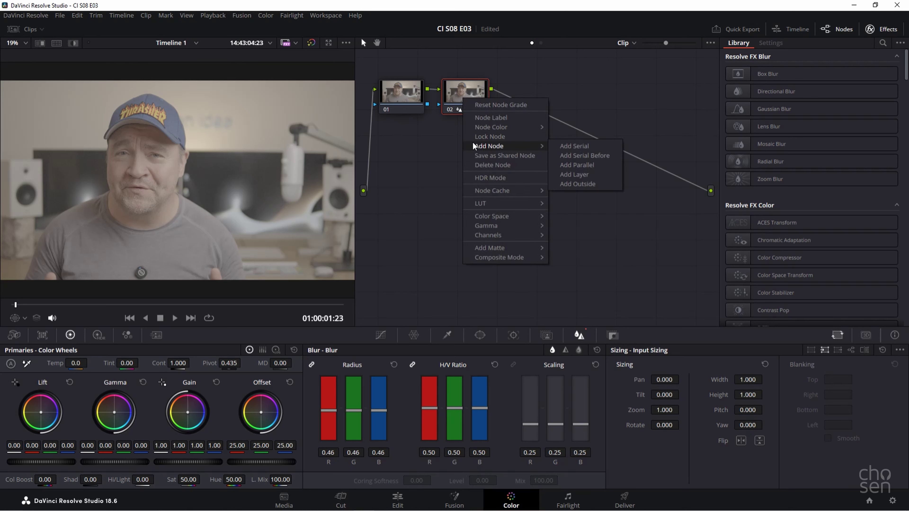
{"action": "left_click", "coordinate": [569, 147]}
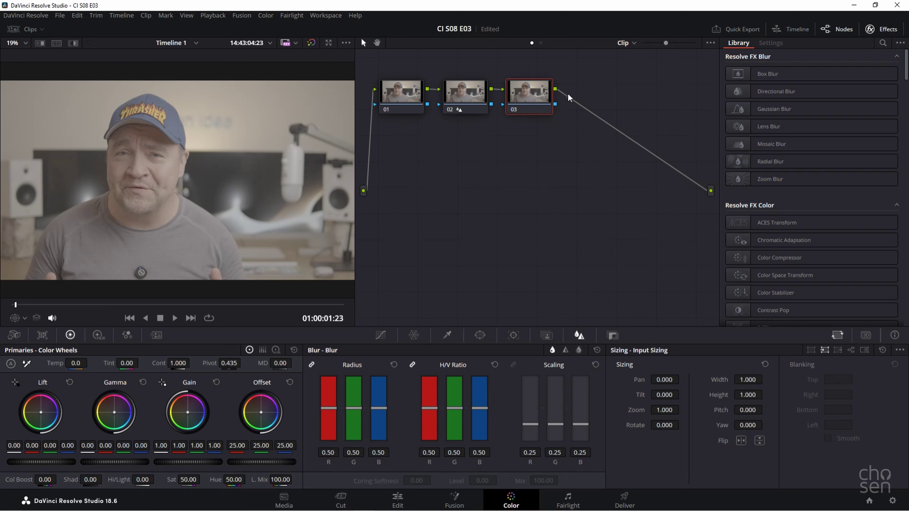
{"action": "right_click", "coordinate": [531, 96]}
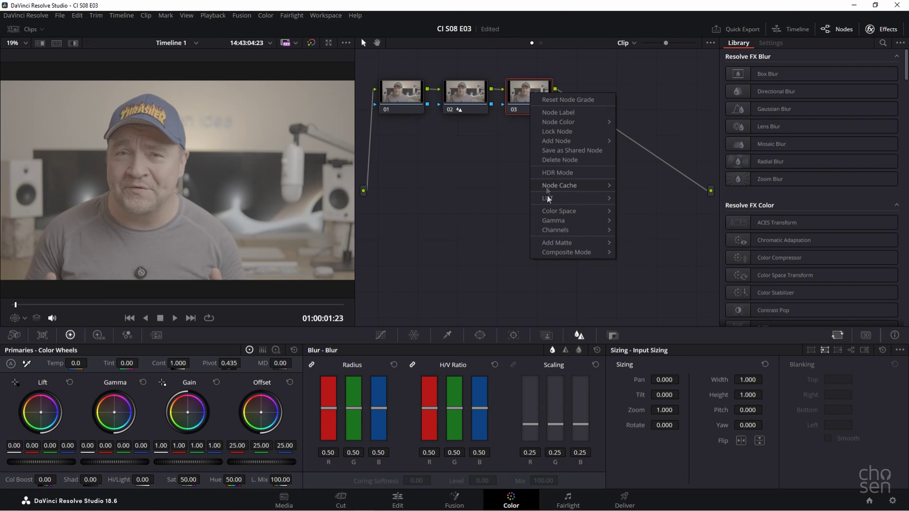
{"action": "mouse_move", "coordinate": [548, 199]}
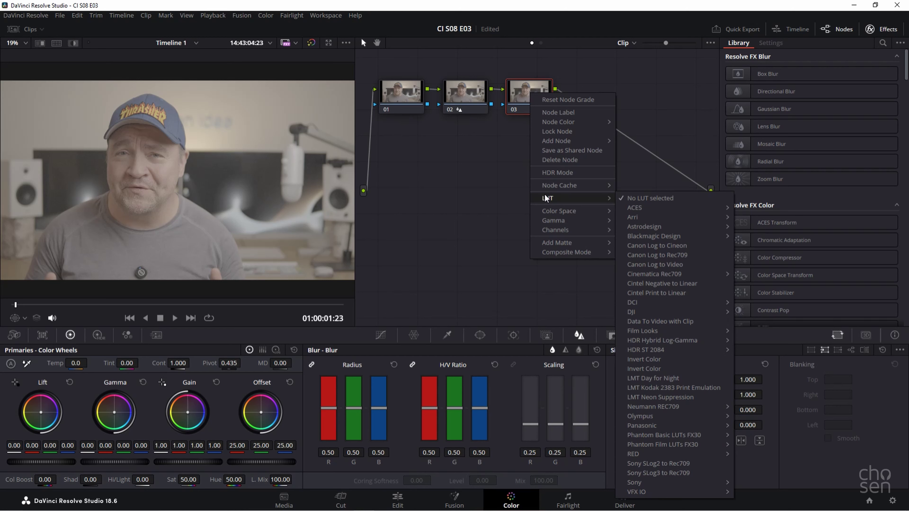
{"action": "mouse_move", "coordinate": [554, 144]}
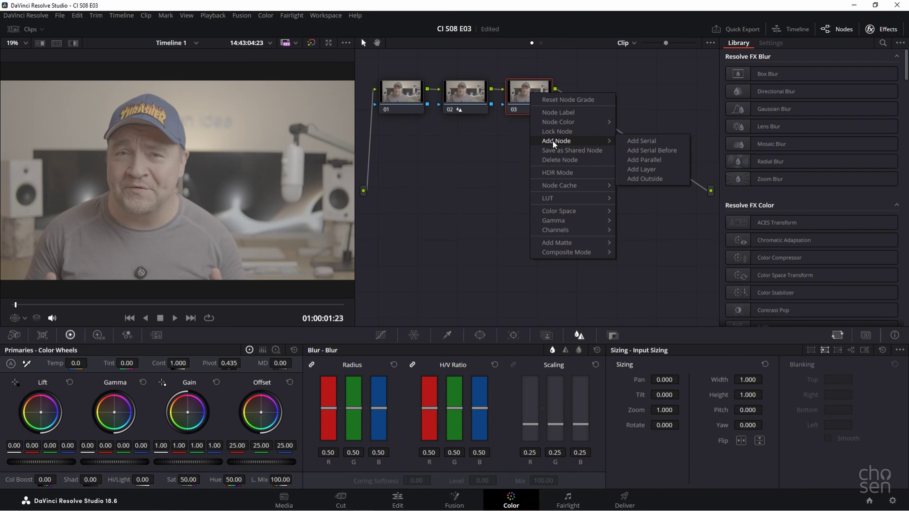
{"action": "left_click", "coordinate": [650, 142]}
Step: Apply a Phantom Basic LUTs FX30 LUT to node 04
{"action": "right_click", "coordinate": [584, 94]}
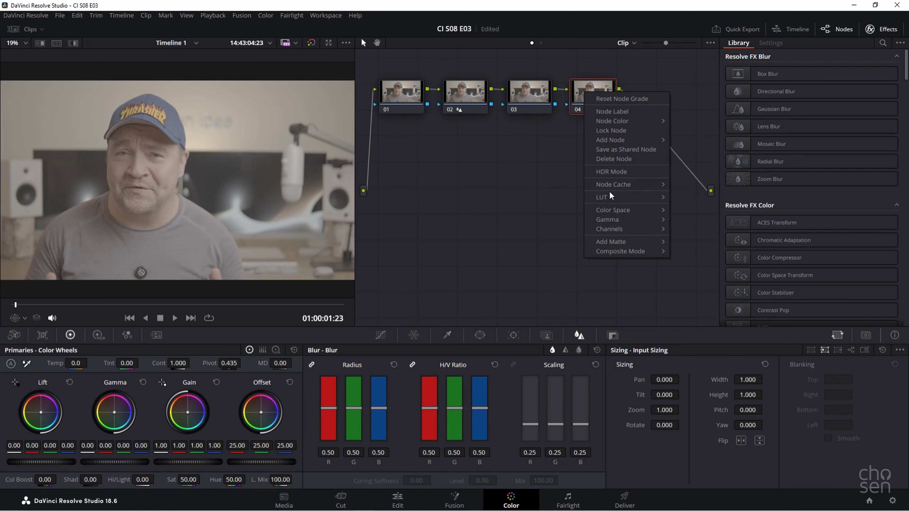
{"action": "mouse_move", "coordinate": [612, 197]}
{"action": "mouse_move", "coordinate": [743, 435]}
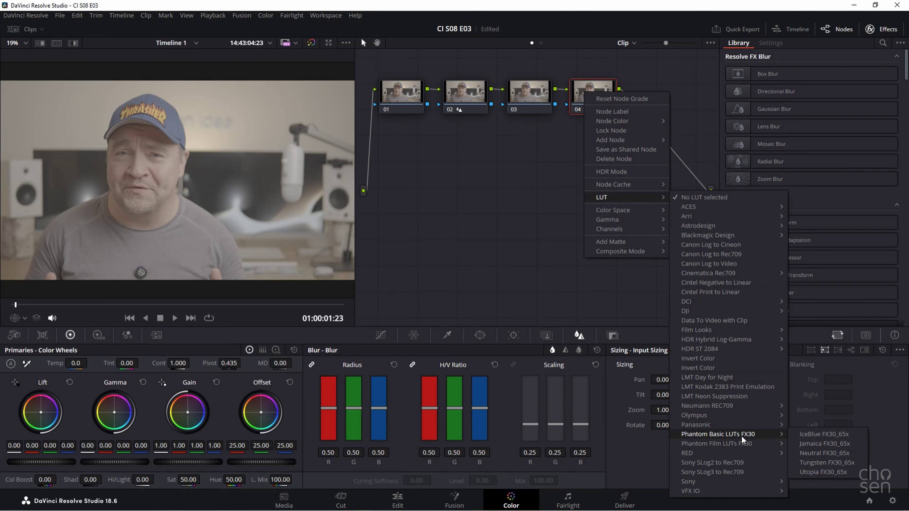
{"action": "left_click", "coordinate": [834, 453]}
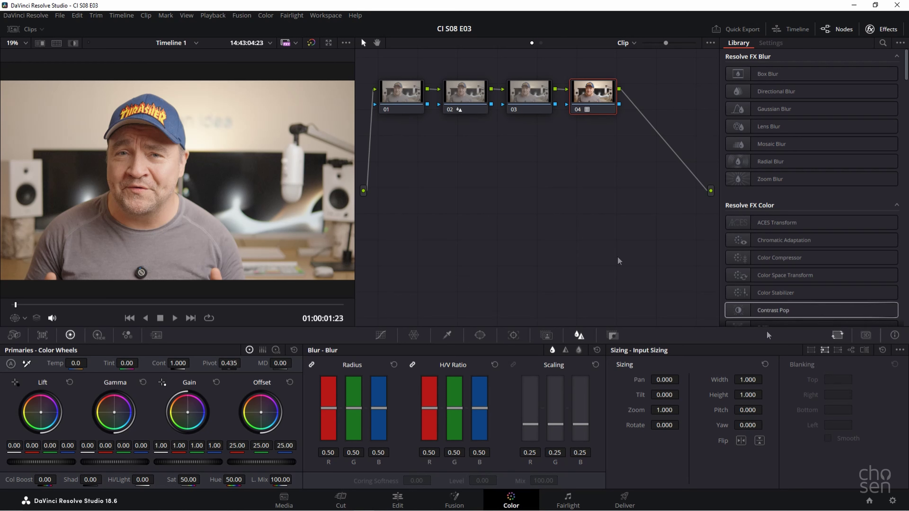
{"action": "left_click", "coordinate": [892, 500]}
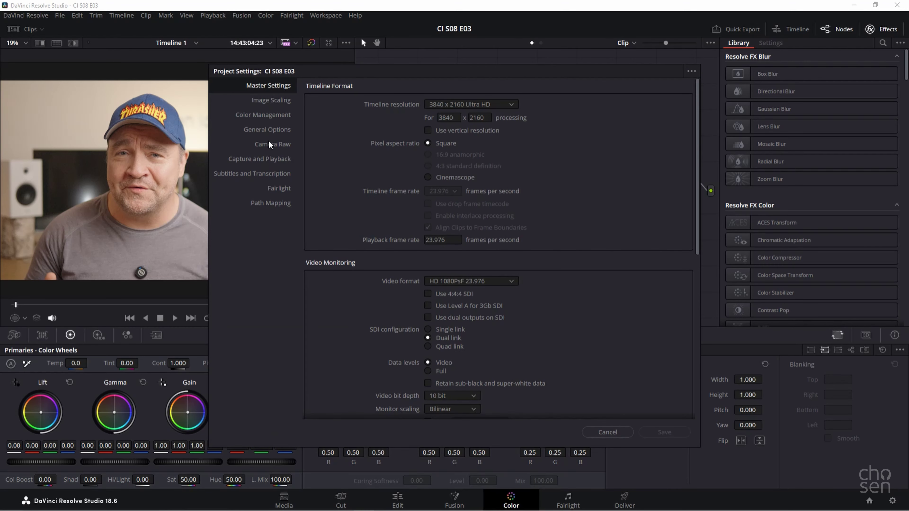
{"action": "left_click", "coordinate": [267, 116]}
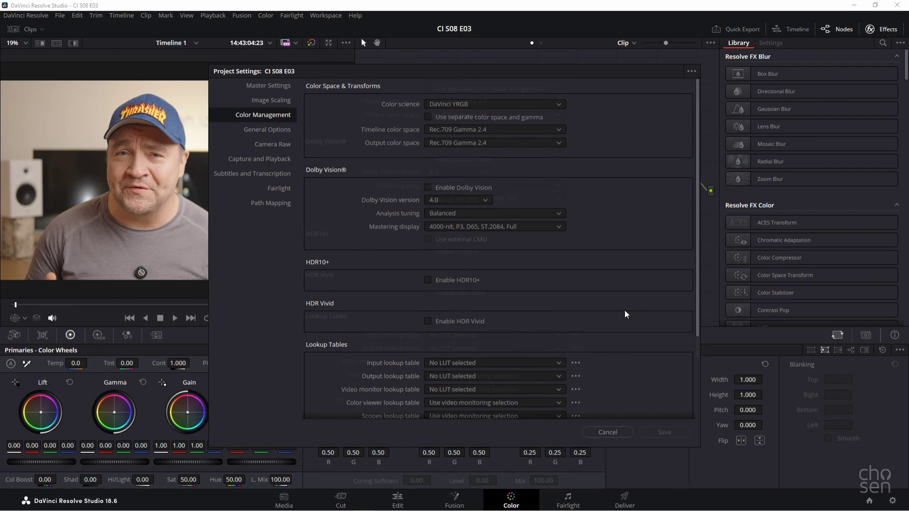
{"action": "scroll", "coordinate": [626, 314], "scroll_direction": "down", "scroll_amount": 3}
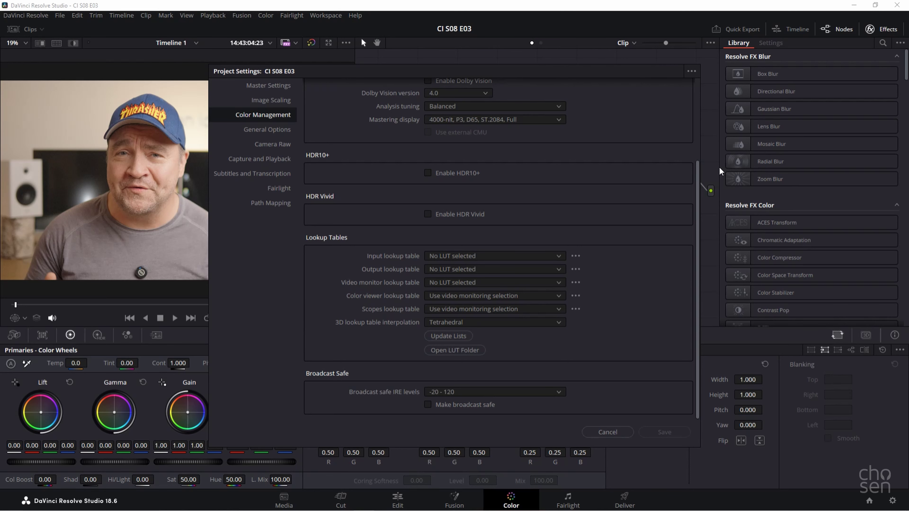
{"action": "left_click", "coordinate": [607, 432]}
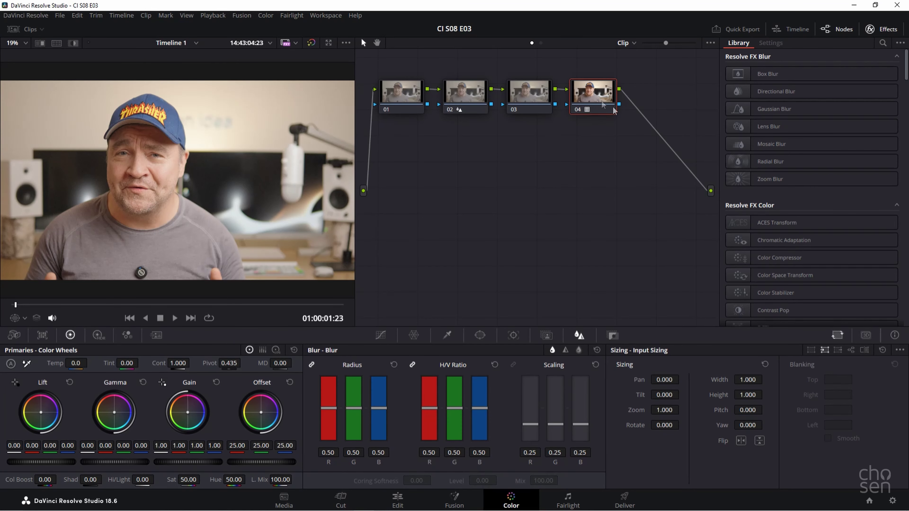
{"action": "right_click", "coordinate": [596, 101]}
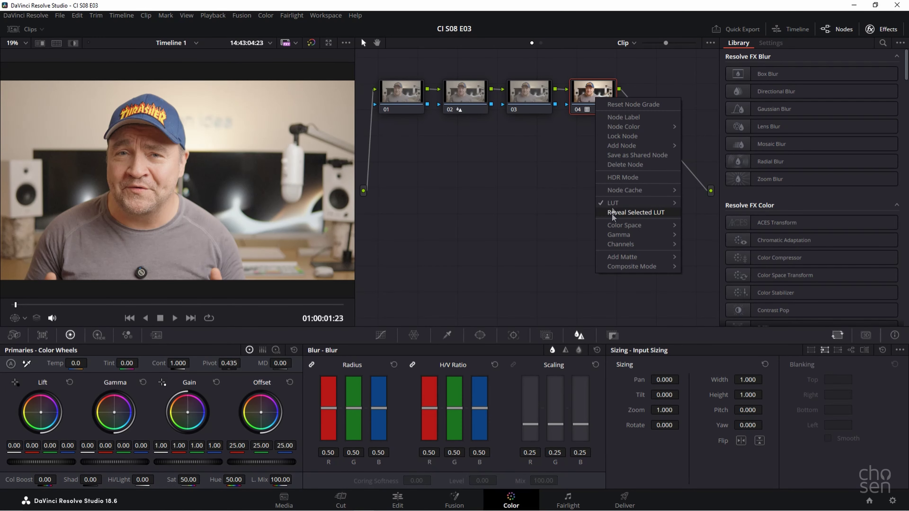
{"action": "mouse_move", "coordinate": [613, 203]}
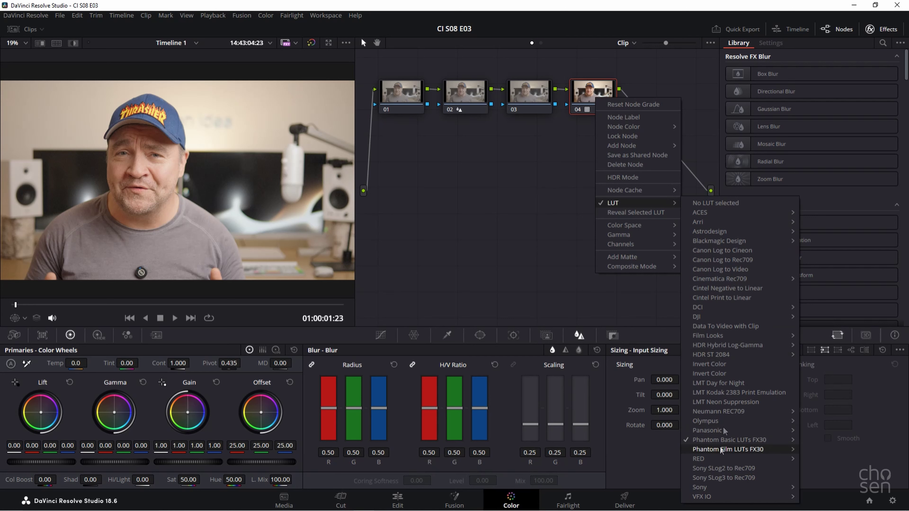
{"action": "left_click", "coordinate": [526, 104]}
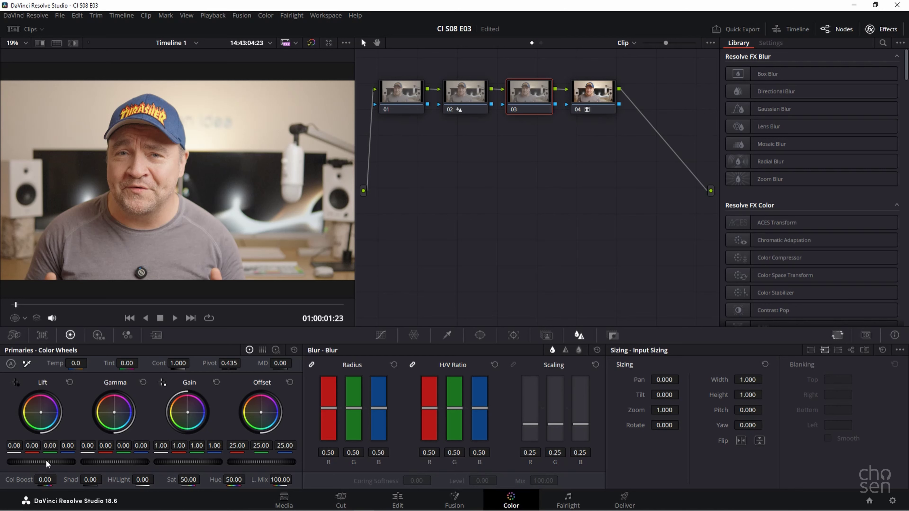
Step: Set node 03's Lift master wheel to -0.02 and Gain master wheel to 1.05
{"action": "left_click_drag", "start_coordinate": [41, 462], "coordinate": [35, 462]}
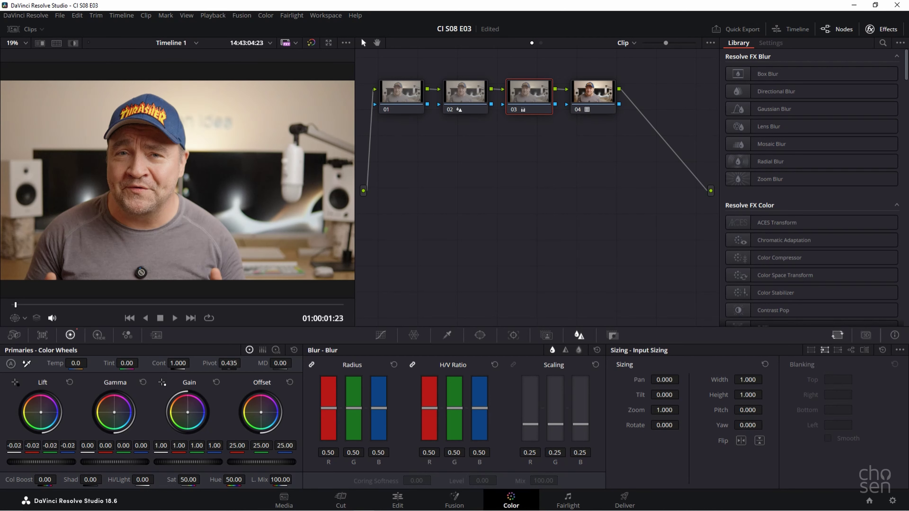
{"action": "left_click_drag", "start_coordinate": [35, 462], "coordinate": [39, 461]}
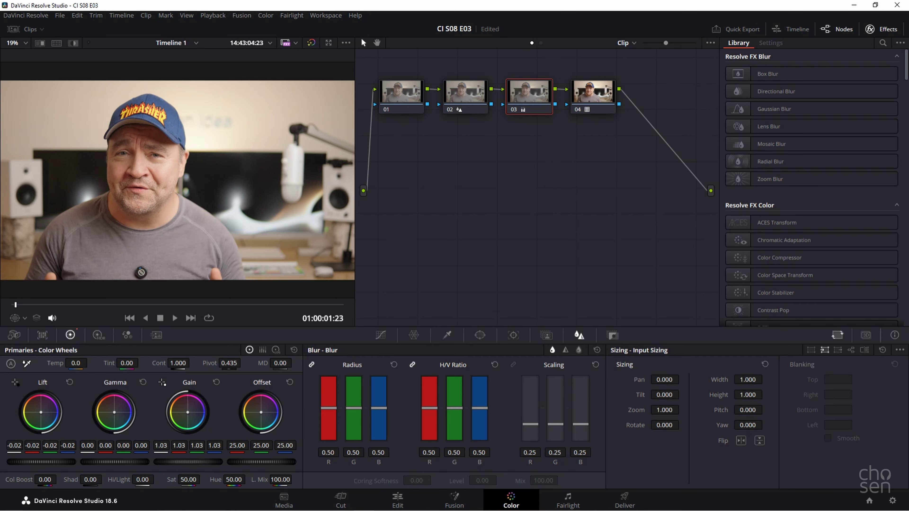
{"action": "left_click_drag", "start_coordinate": [188, 462], "coordinate": [191, 462]}
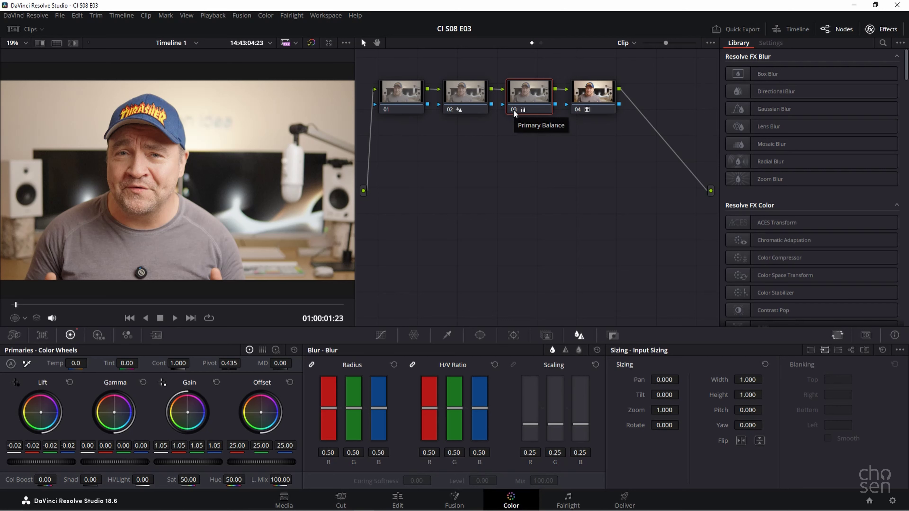
Step: Toggle node 03 off and on with Ctrl+D to compare, then return to the Edit page
{"action": "key", "text": "ctrl+d"}
{"action": "key", "text": "ctrl+d"}
{"action": "key", "text": "ctrl+d"}
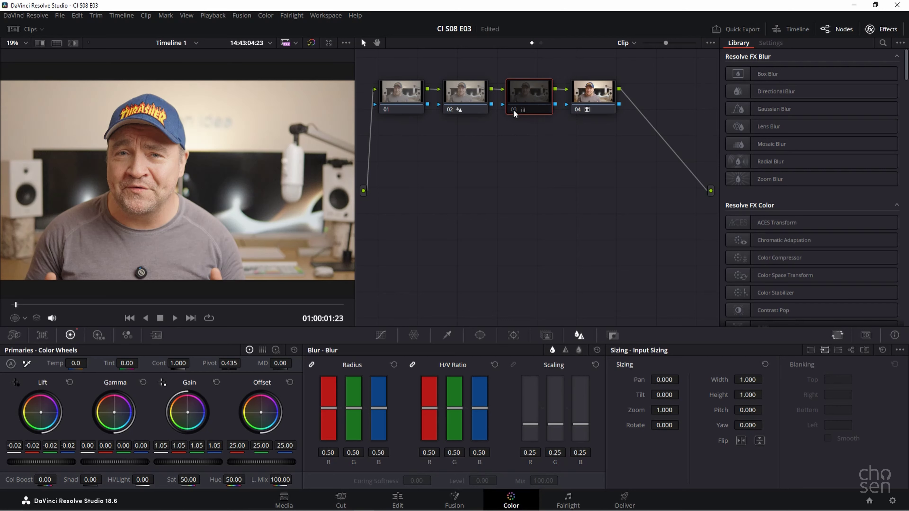
{"action": "key", "text": "ctrl+d"}
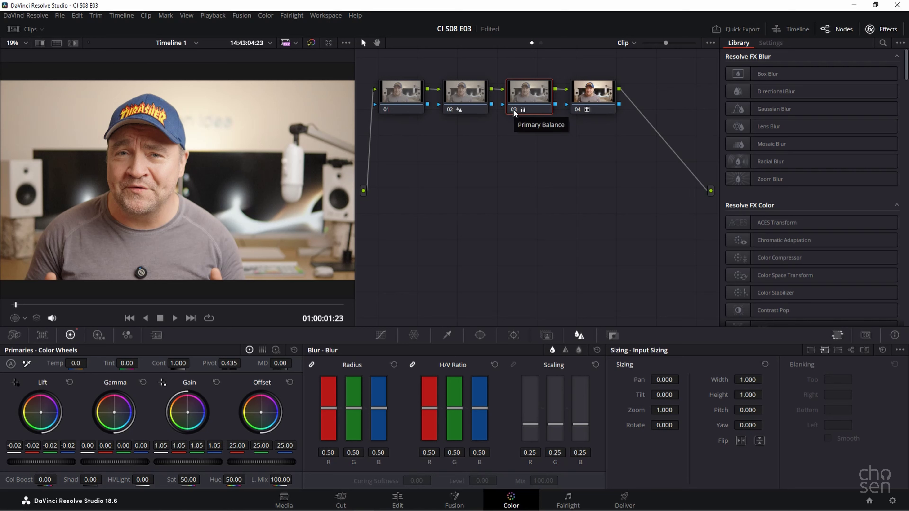
{"action": "left_click", "coordinate": [398, 500]}
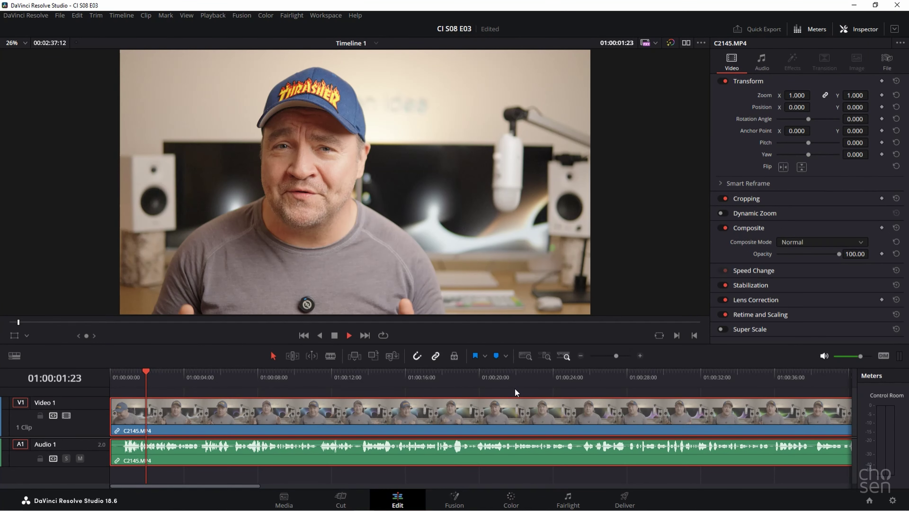
Step: Play the clip, split it near eight seconds, and grade the second piece on the Color page
{"action": "key", "text": "space"}
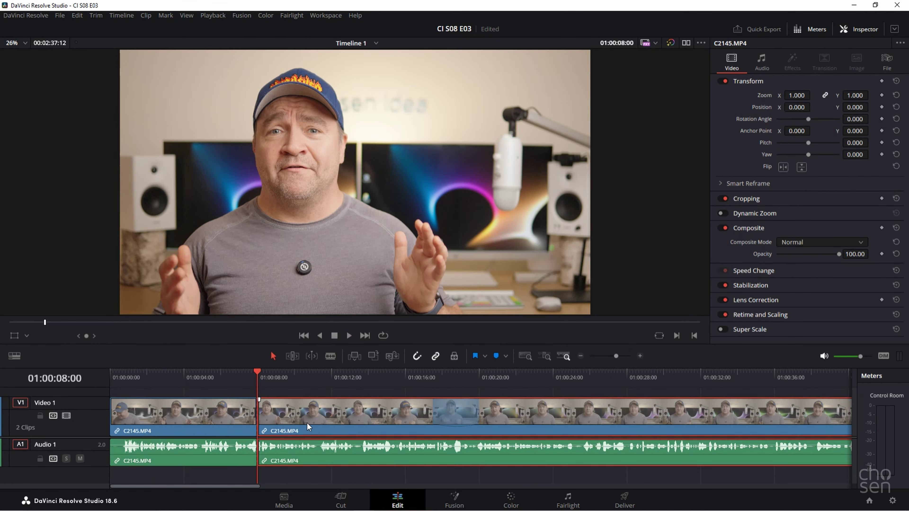
{"action": "key", "text": "Delete"}
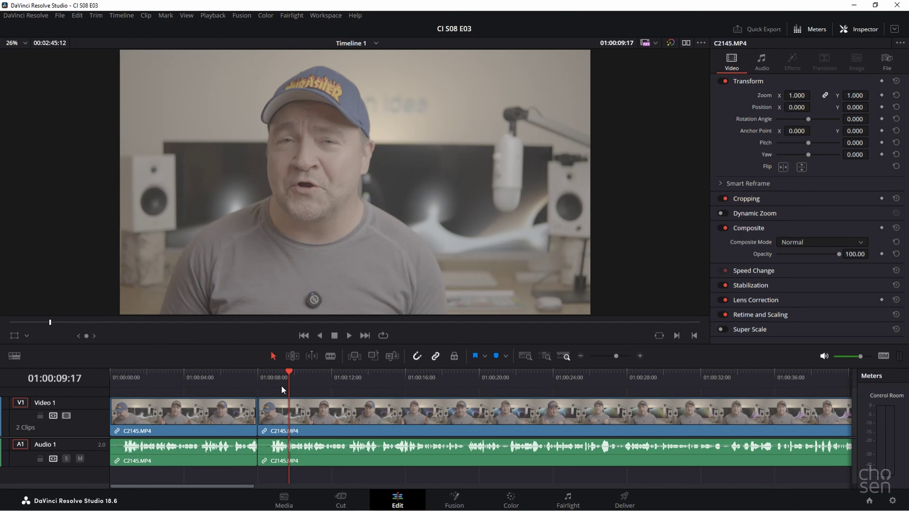
{"action": "left_click", "coordinate": [511, 500]}
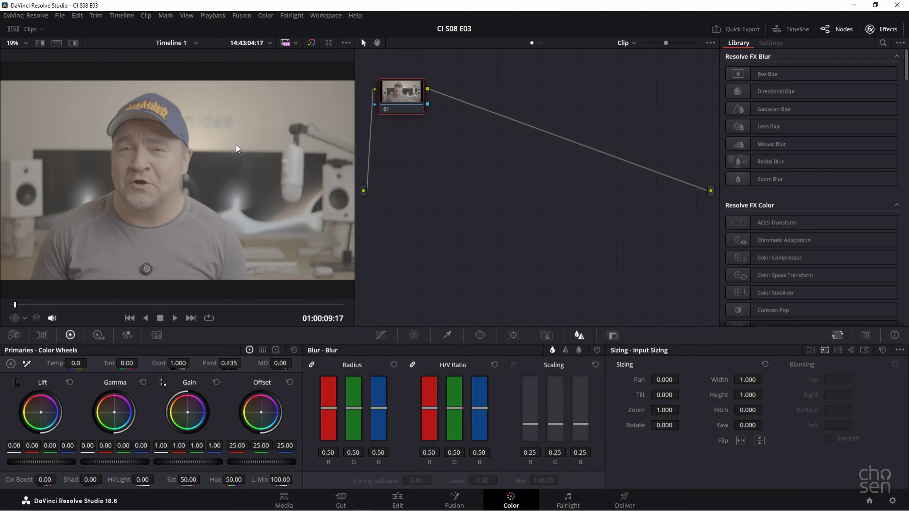